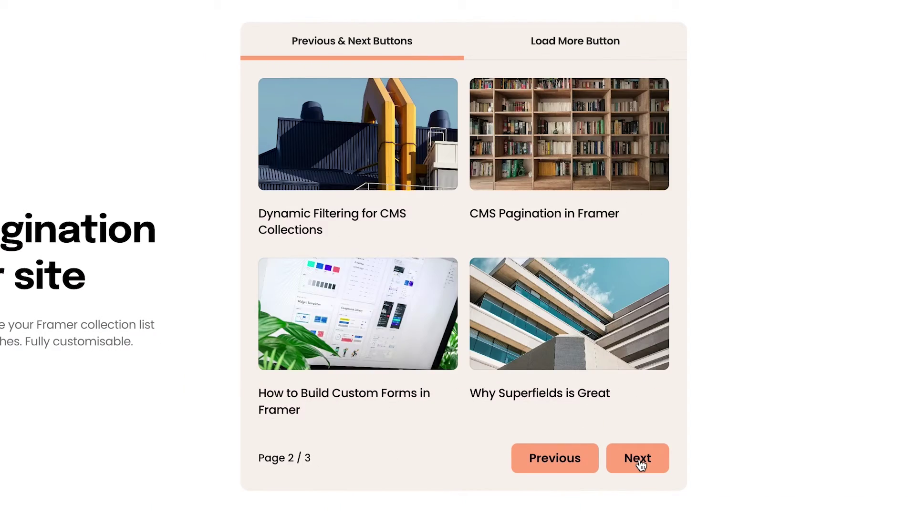
Advance the demo list to its last page and the Framer preview list to page 2
click(641, 465)
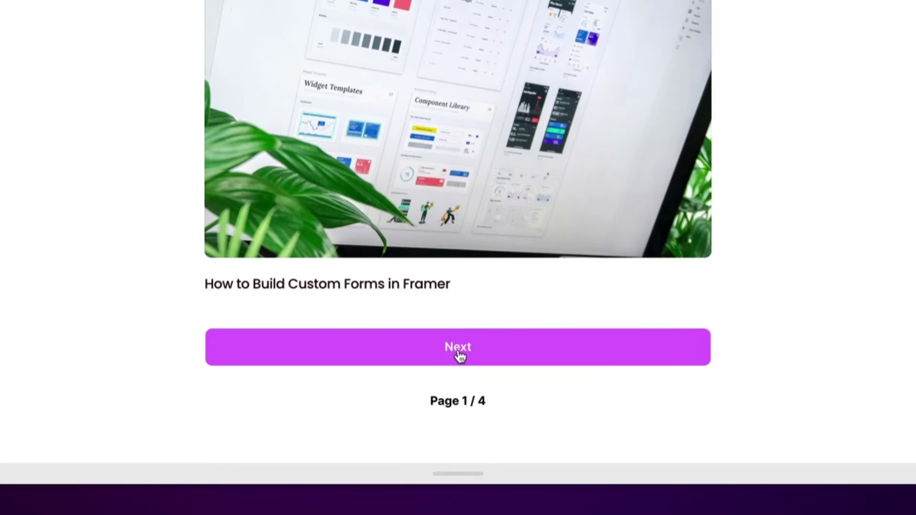
click(458, 408)
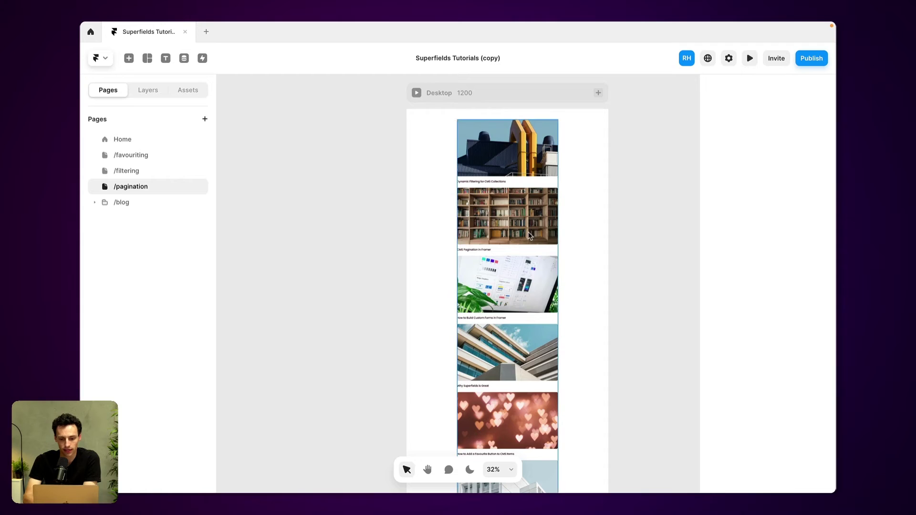
Select the collection list, show the Layers tree, and scroll through all the posts
click(525, 190)
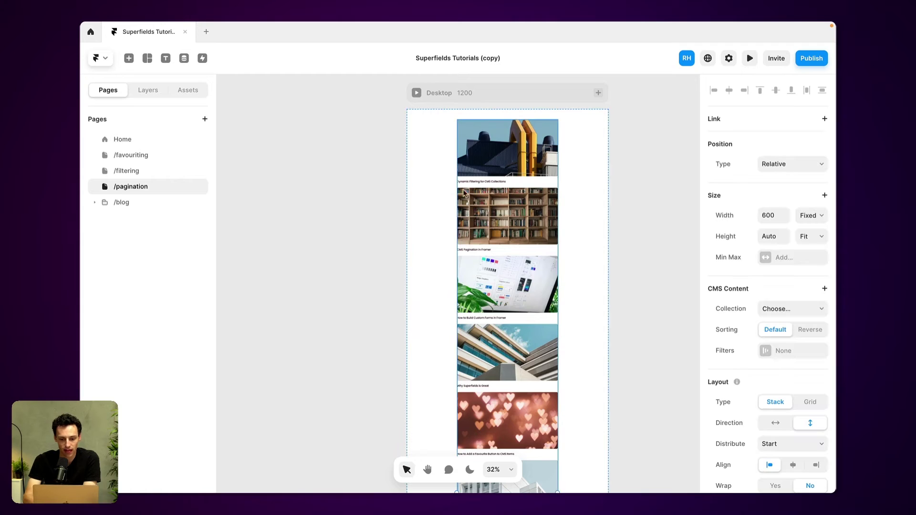
click(147, 90)
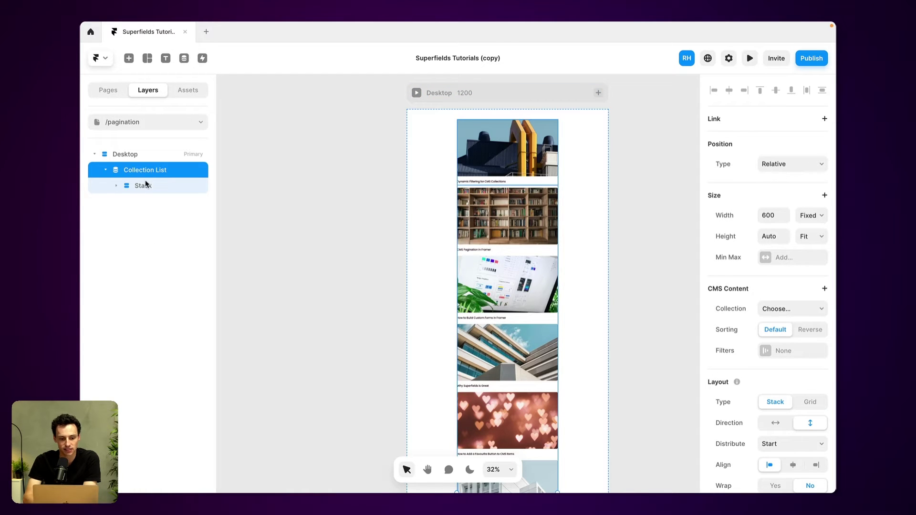
scroll(502, 296, down, 10)
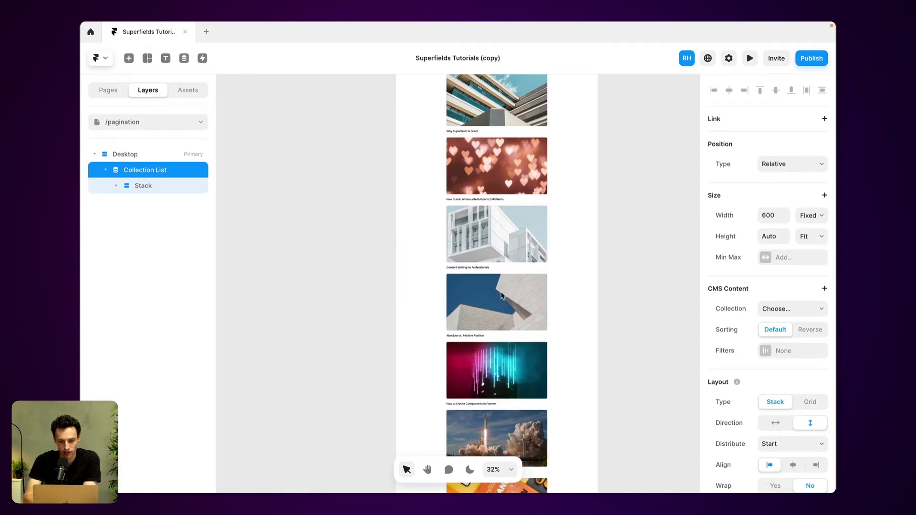
scroll(508, 195, up, 10)
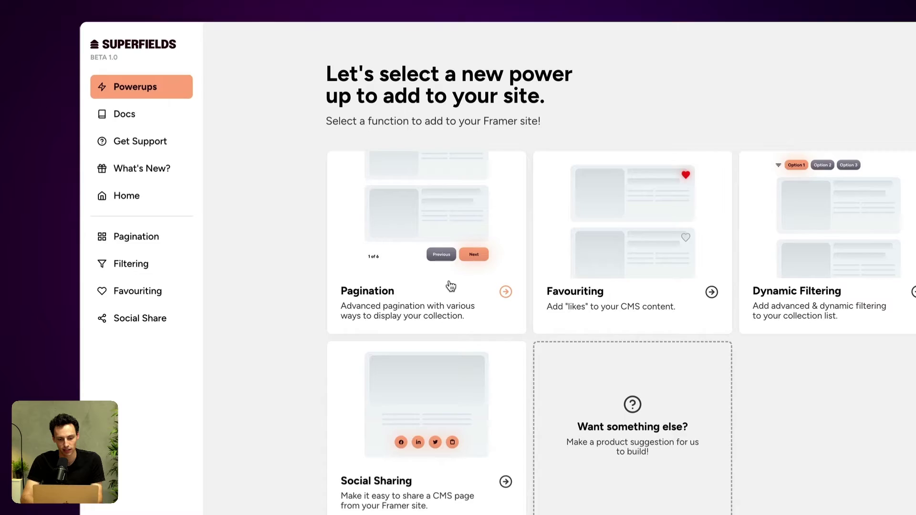
Open the Pagination powerup and choose the Previous & Next Buttons type
click(451, 286)
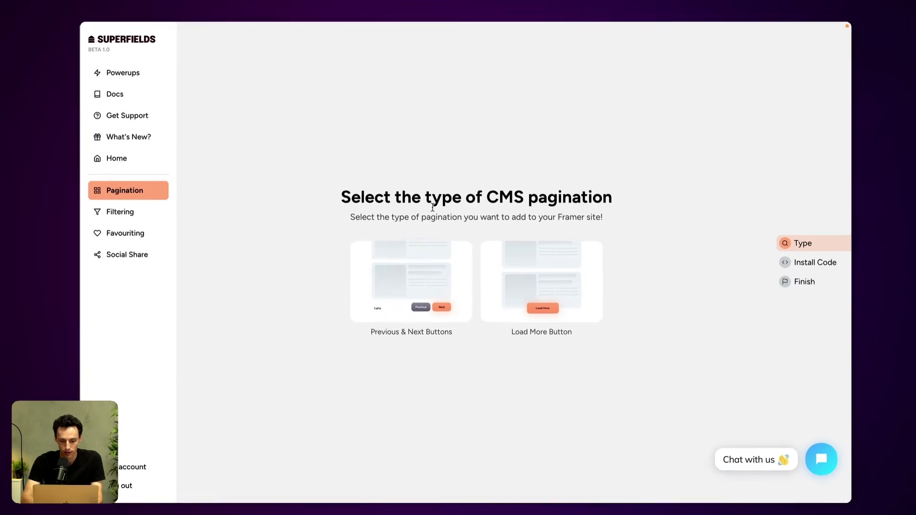
click(382, 283)
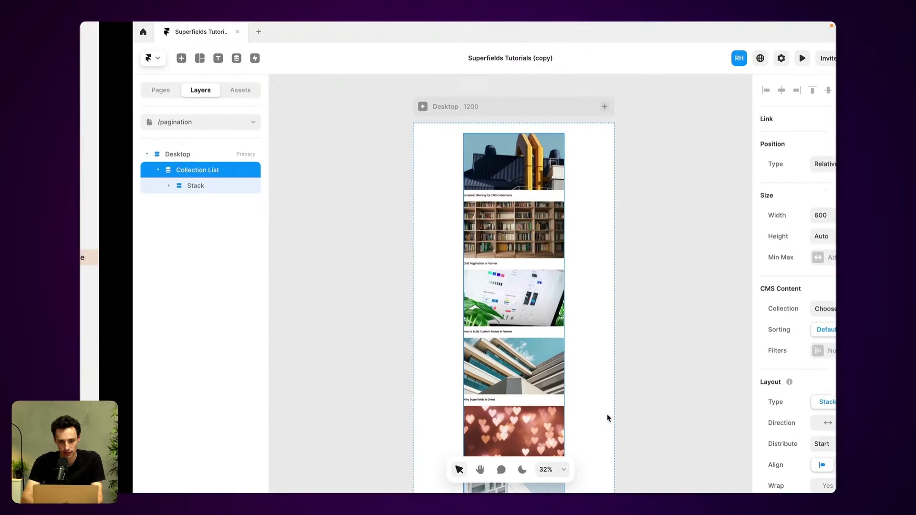
Paste the Superfields component into the Desktop frame, then select the Collection List
key(Escape)
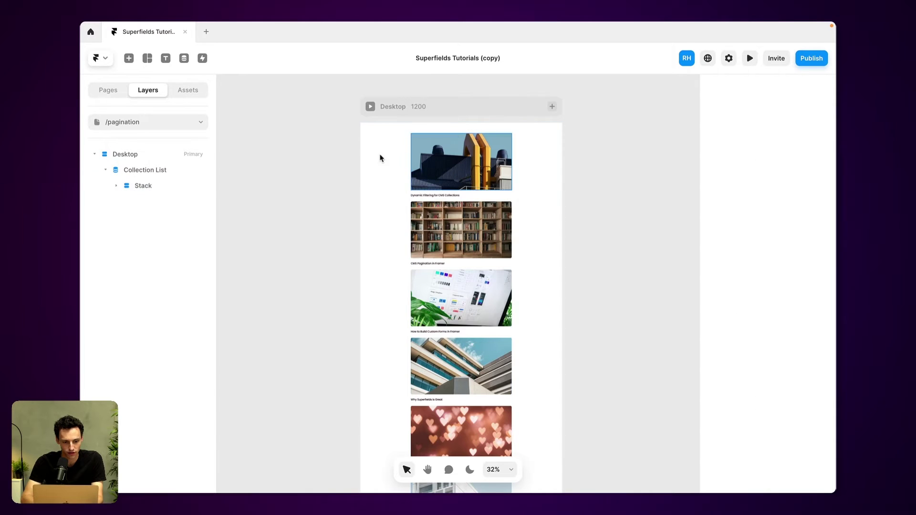
click(149, 163)
key(ctrl+v)
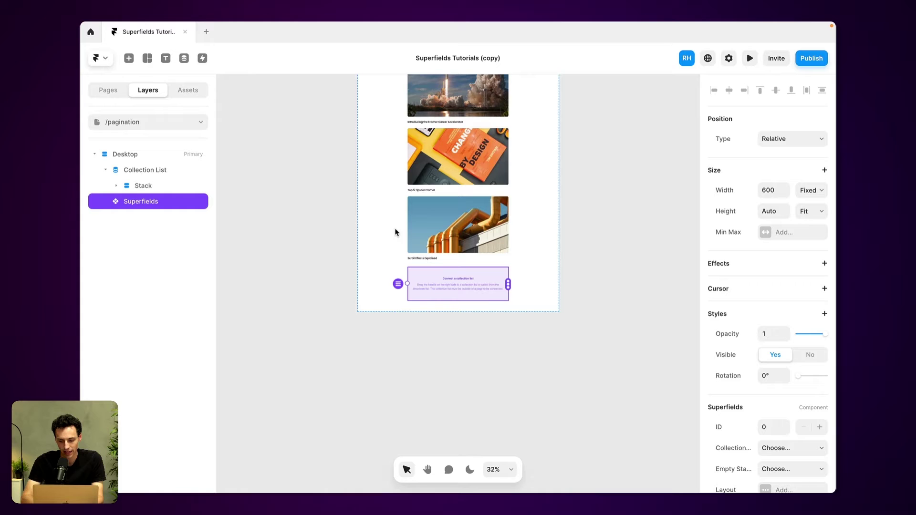
scroll(782, 391, down, 4)
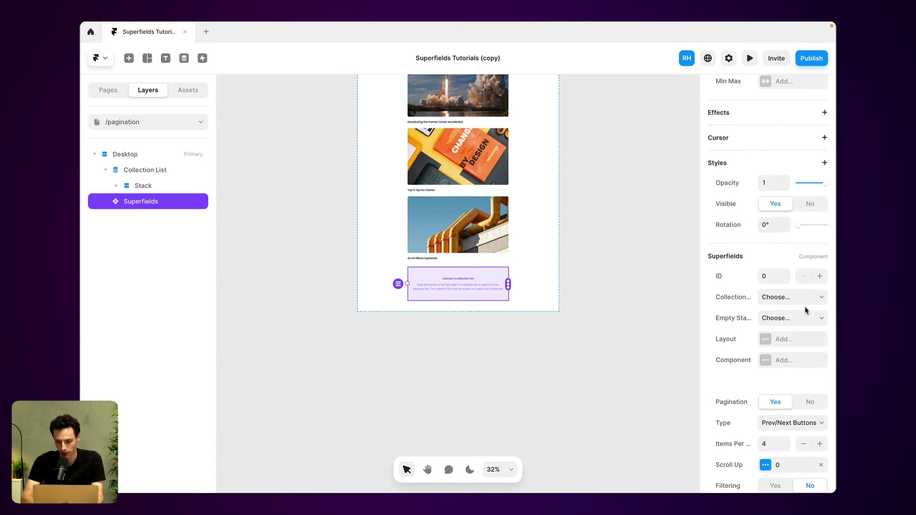
scroll(581, 287, up, 4)
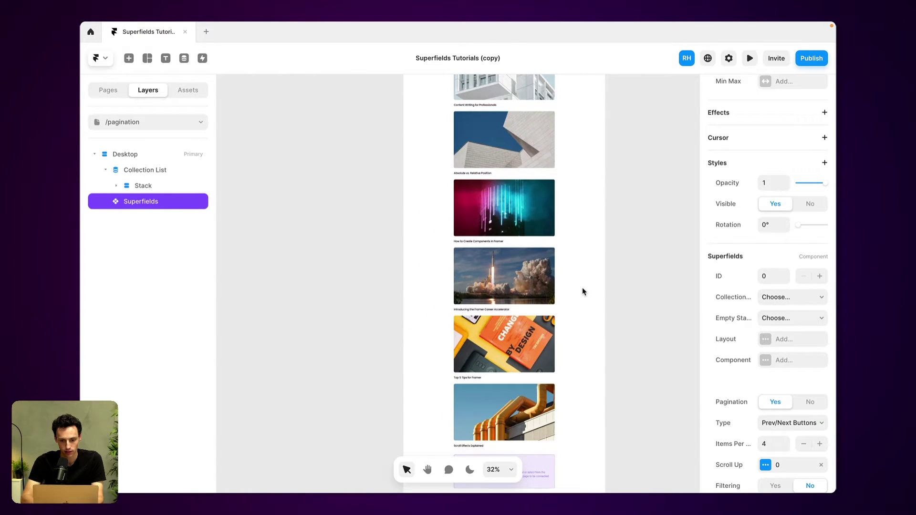
click(472, 144)
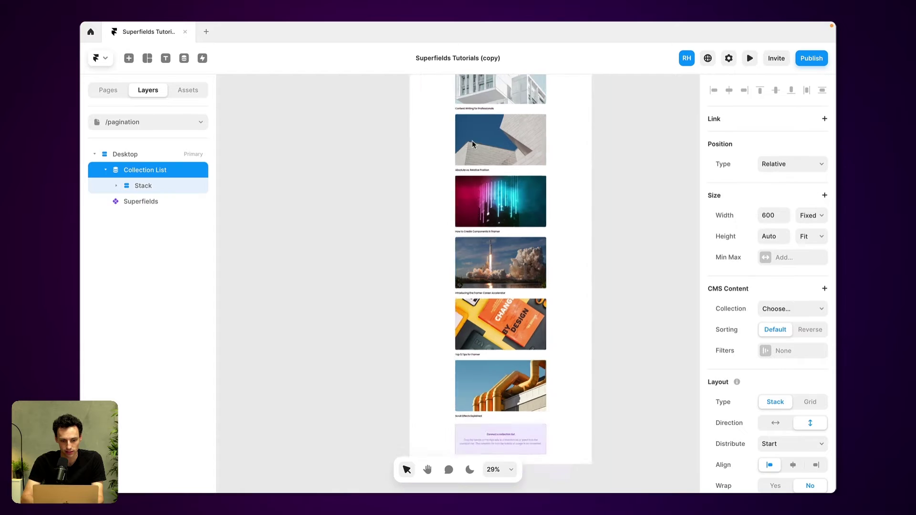
scroll(472, 143, down, 3)
scroll(472, 144, up, 2)
scroll(472, 145, up, 2)
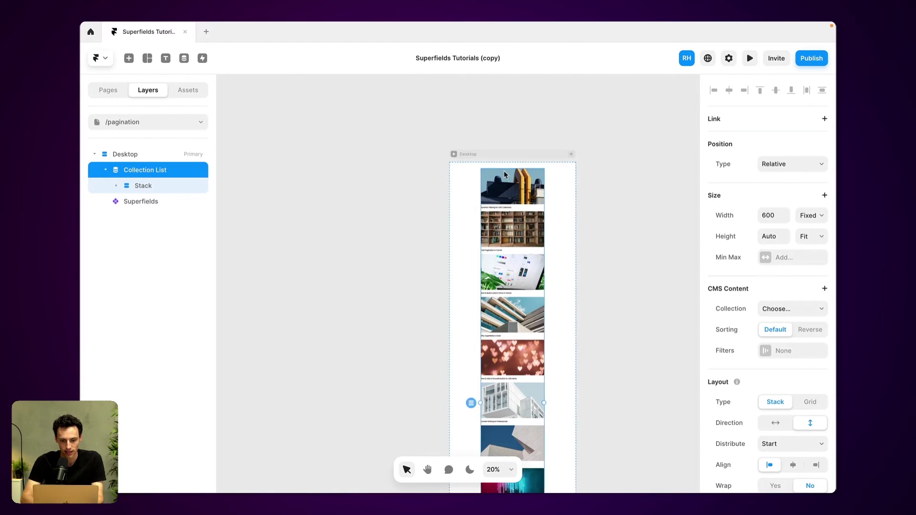
Move the Collection List out of the Desktop frame onto the canvas to its left
drag(508, 185, 426, 184)
key(super+z)
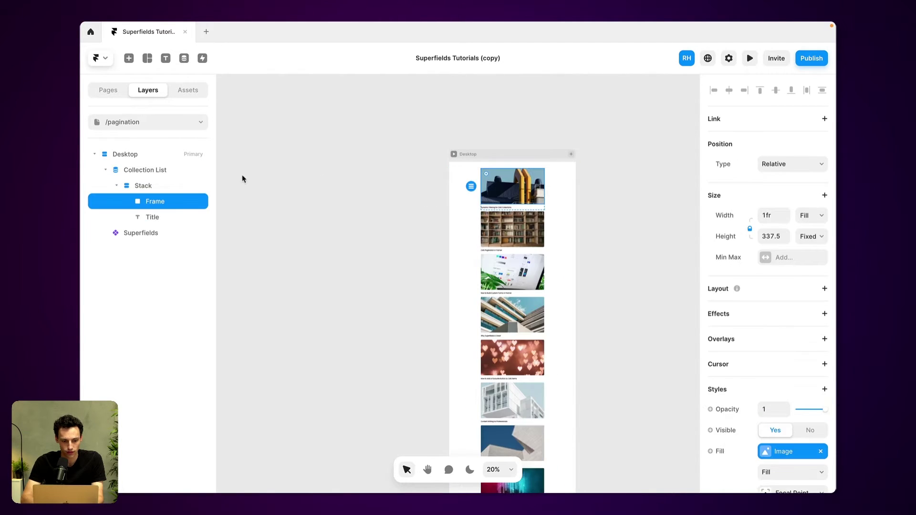
click(164, 170)
drag(522, 178, 420, 180)
Link the Superfields component to the Collection List as its collection source
click(505, 179)
scroll(504, 178, up, 3)
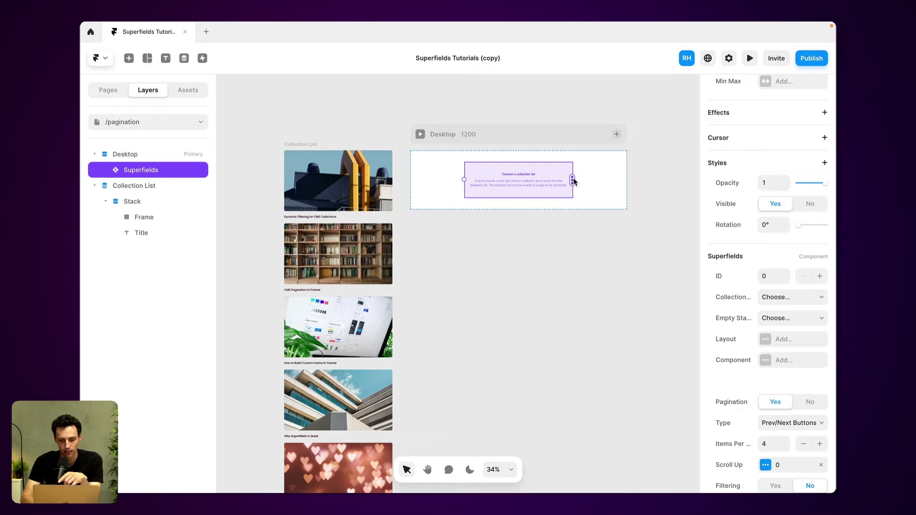
drag(572, 180, 363, 295)
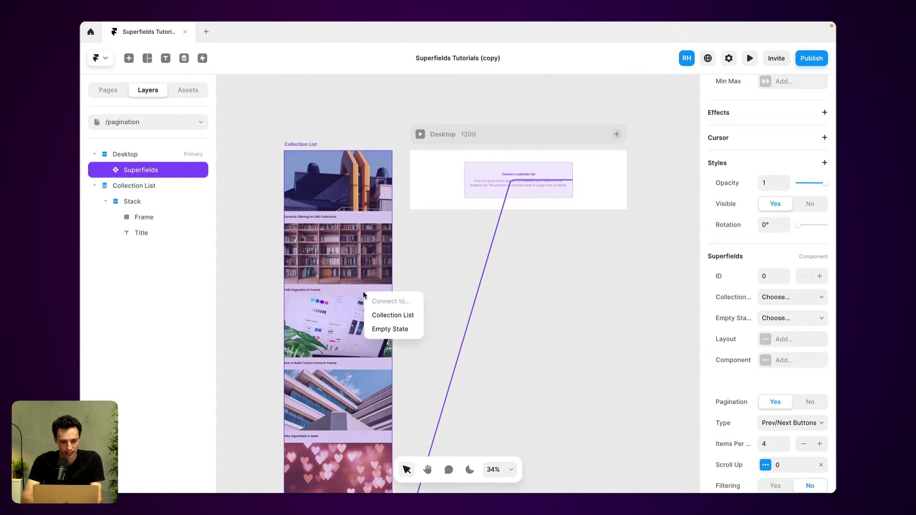
click(380, 316)
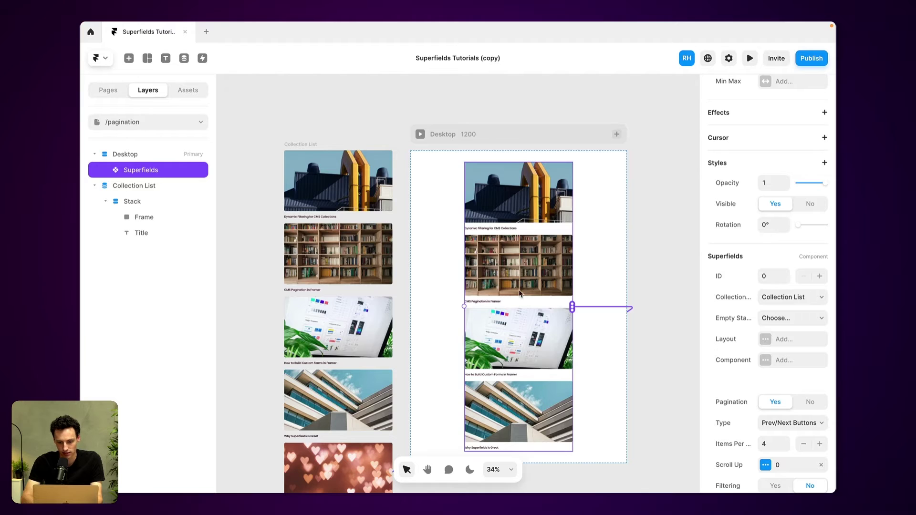
scroll(772, 383, down, 4)
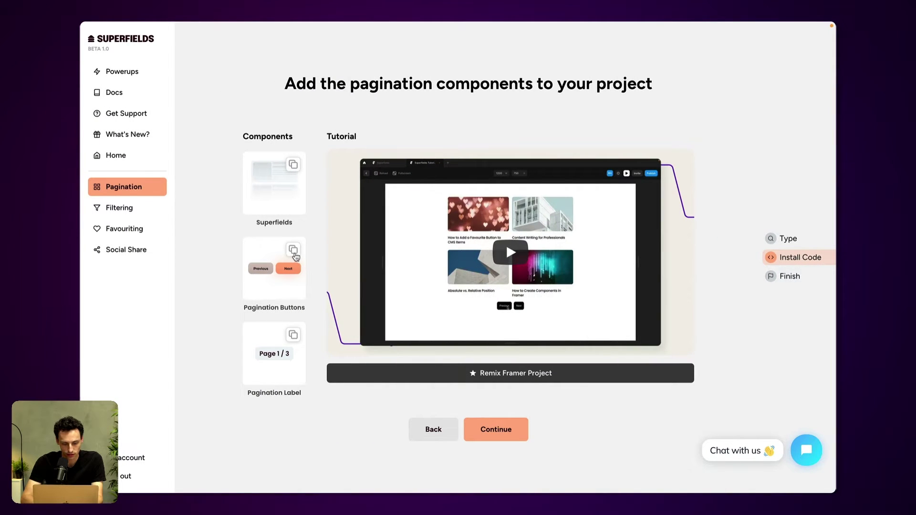
Copy the Pagination Buttons component and select Framer's Desktop frame as the paste target
click(293, 250)
key(ctrl+Right)
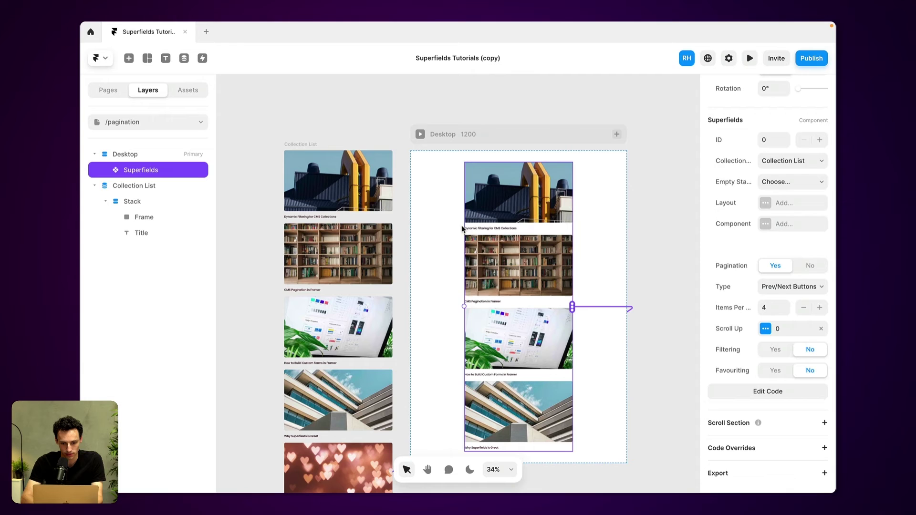
click(443, 184)
click(139, 154)
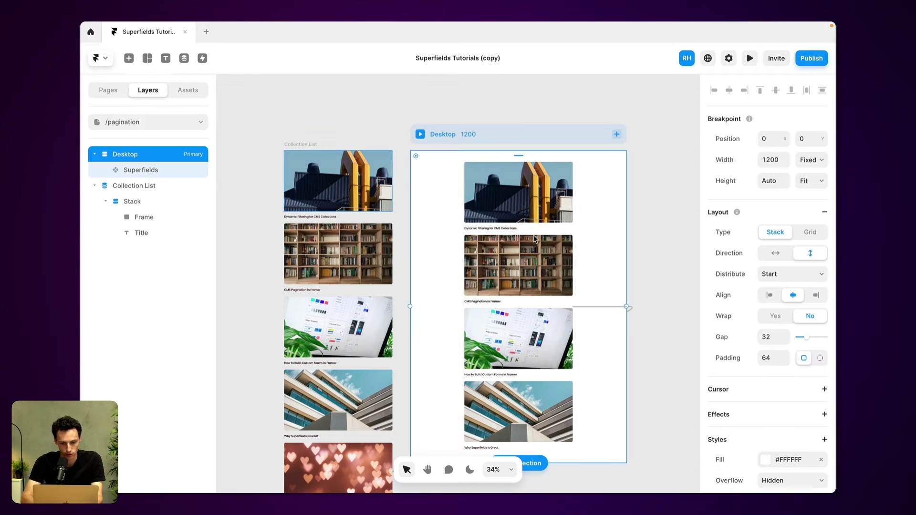
key(ctrl+Left)
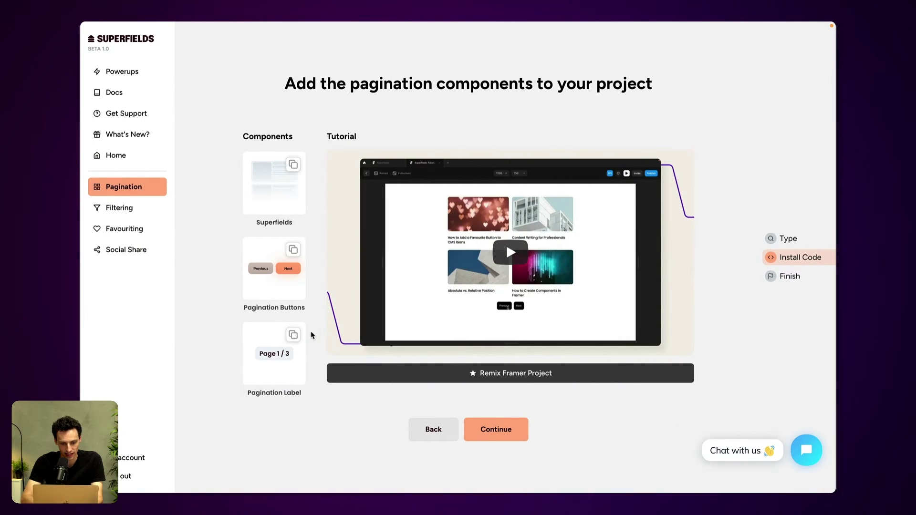
key(ctrl+Right)
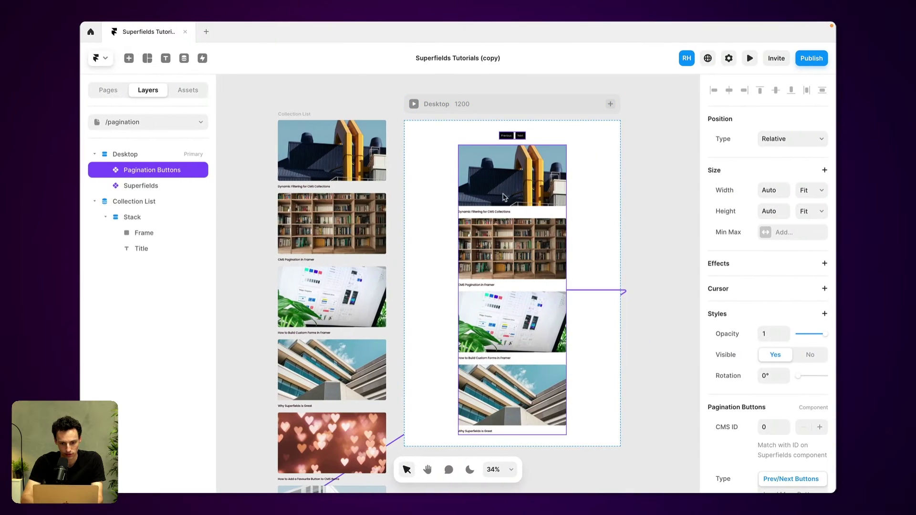
Paste the Pagination Label into Desktop and place Superfields above Pagination Buttons in Layers
click(134, 154)
key(ctrl+v)
drag(143, 202, 154, 169)
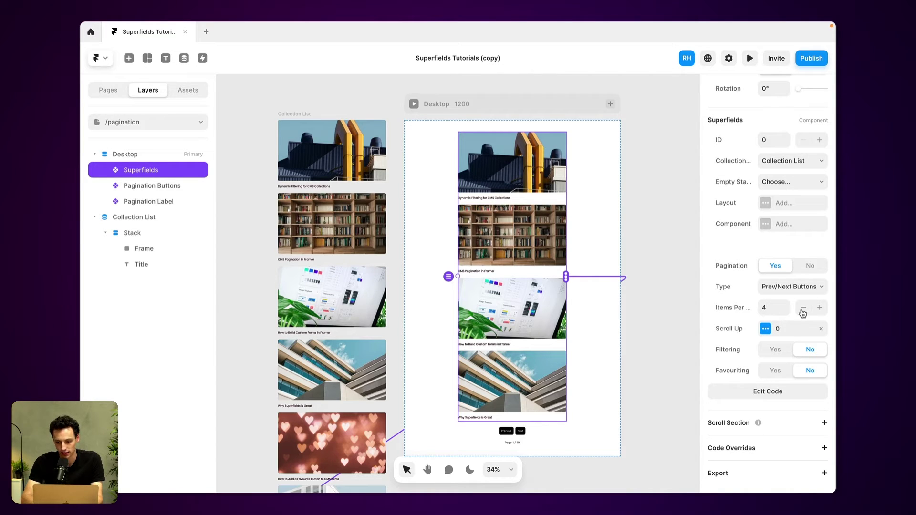
Set Items Per Page to 3, try the Load More style, then revert to Prev/Next Buttons
click(804, 309)
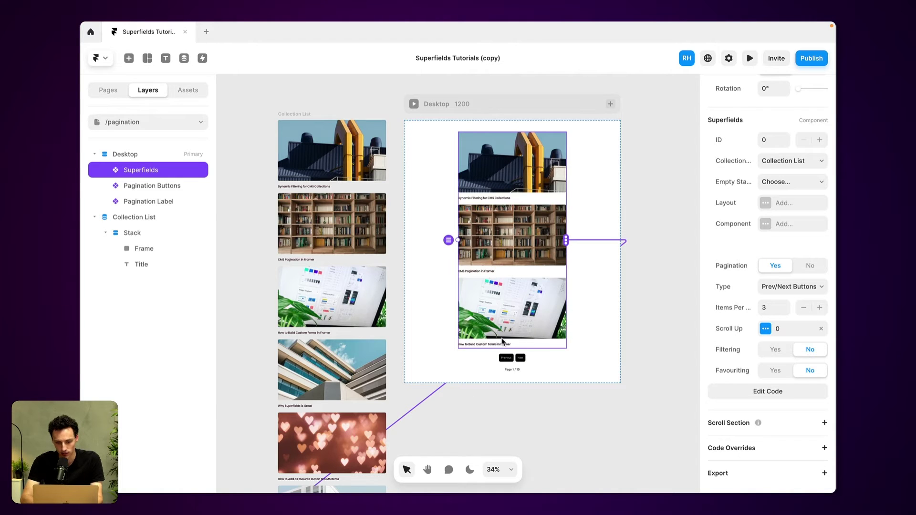
click(520, 359)
scroll(716, 217, down, 5)
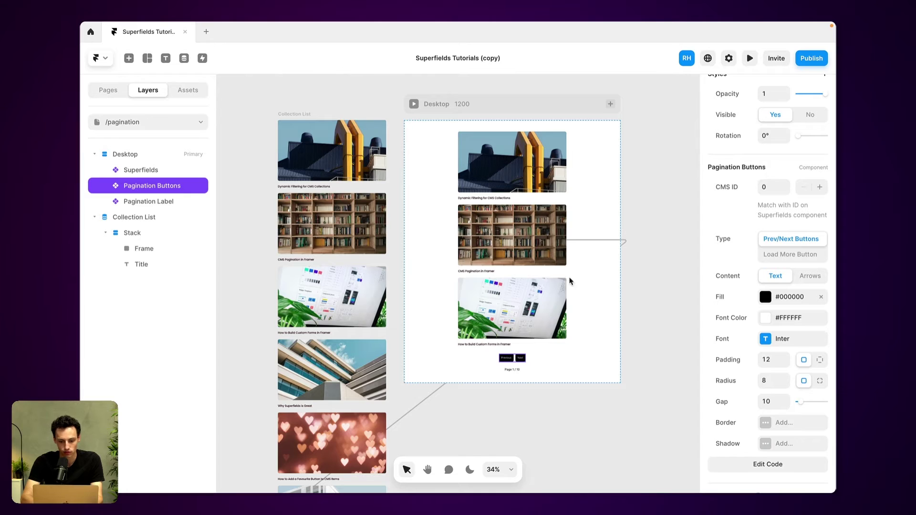
scroll(569, 281, up, 3)
scroll(539, 286, up, 5)
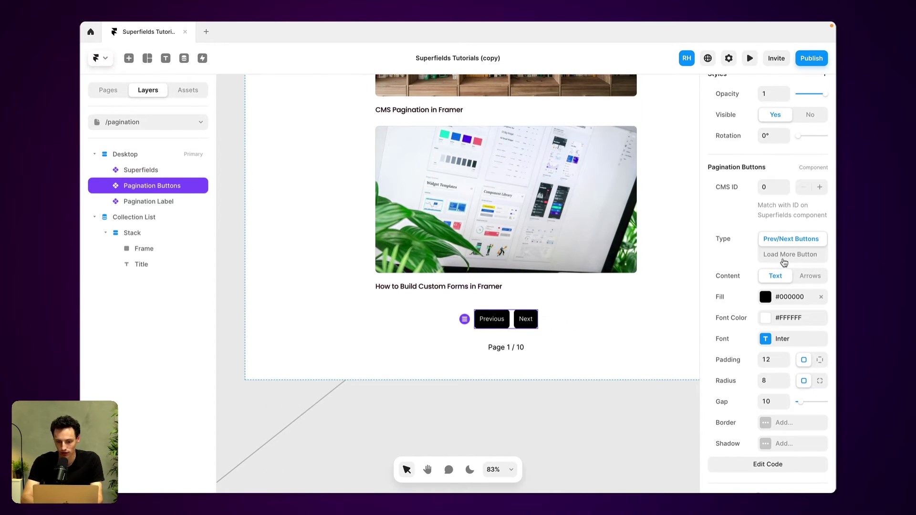
click(784, 256)
click(787, 241)
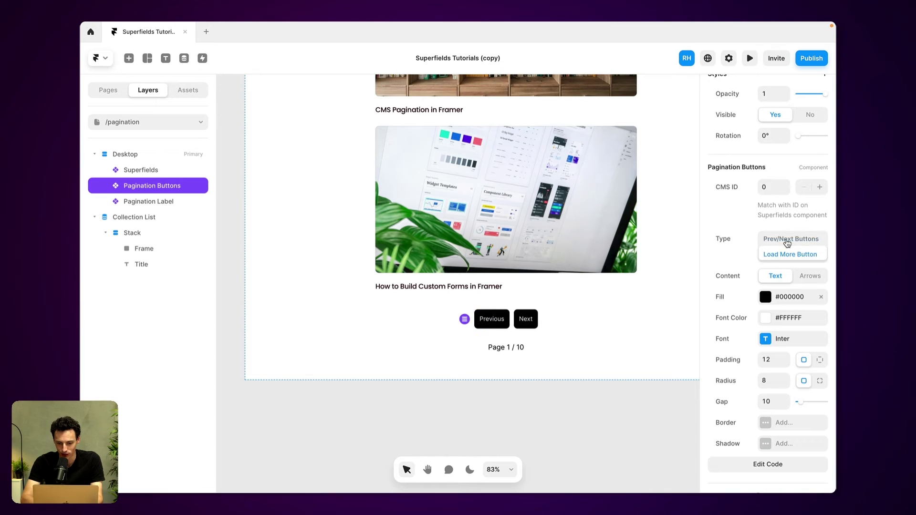
Make the Pagination Label text 14 px and Bold
click(513, 350)
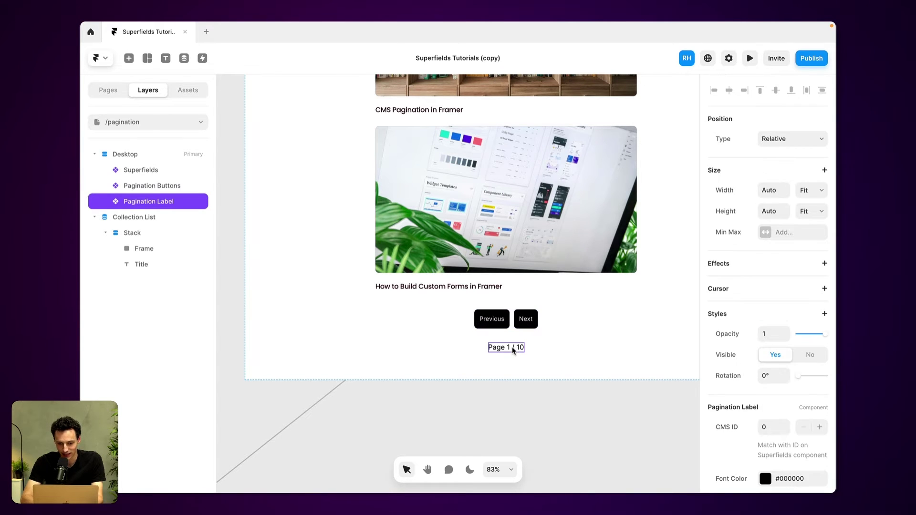
scroll(827, 366, down, 5)
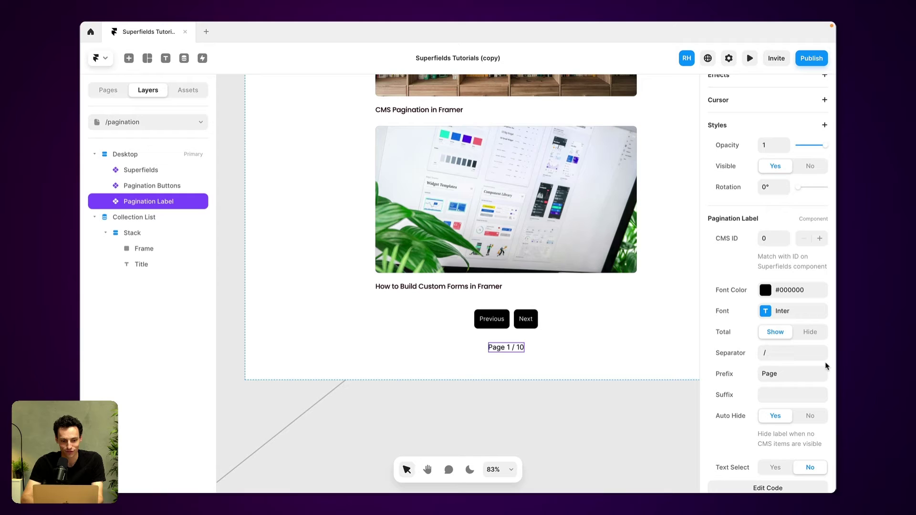
click(766, 312)
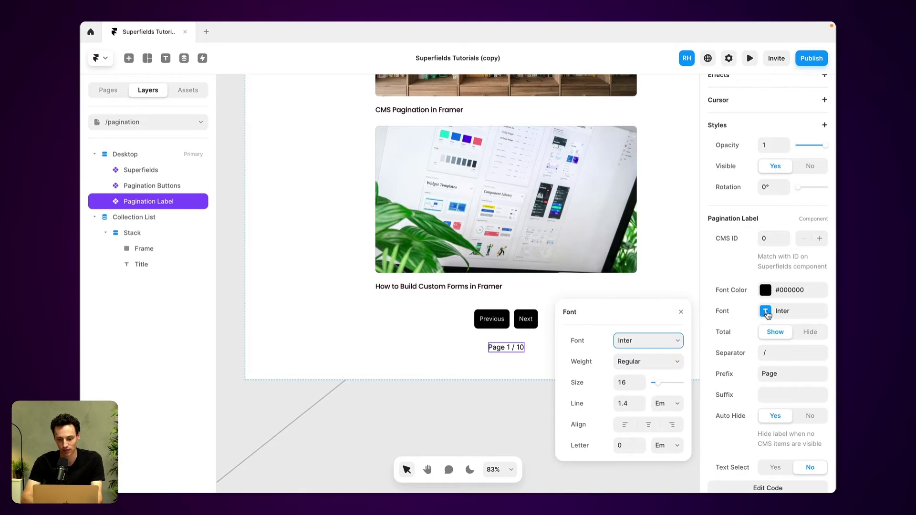
click(629, 382)
text(14)
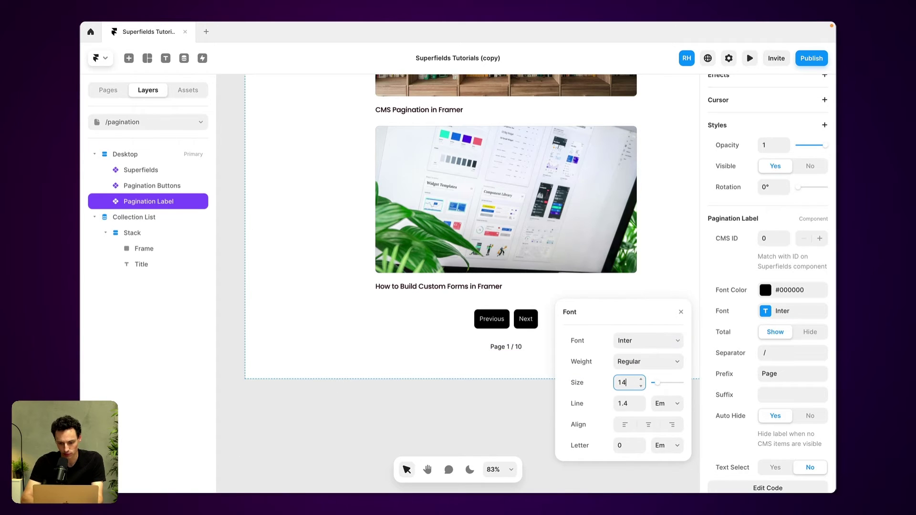
click(629, 364)
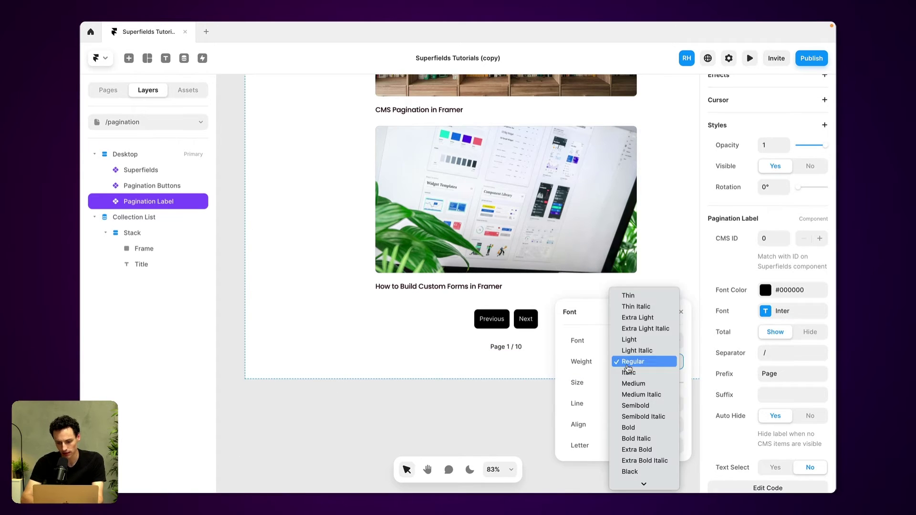
click(637, 428)
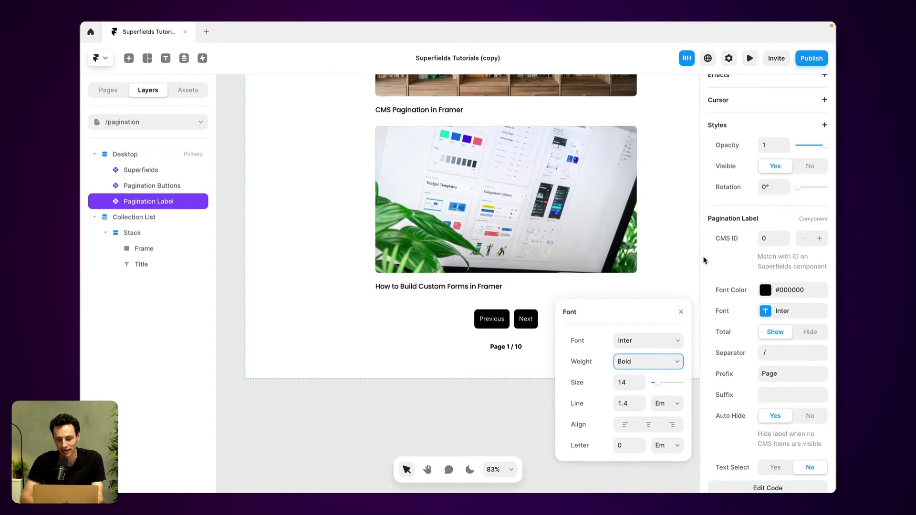
Give the Pagination Buttons a bright purple #DD63FF fill
key(shift+Tab)
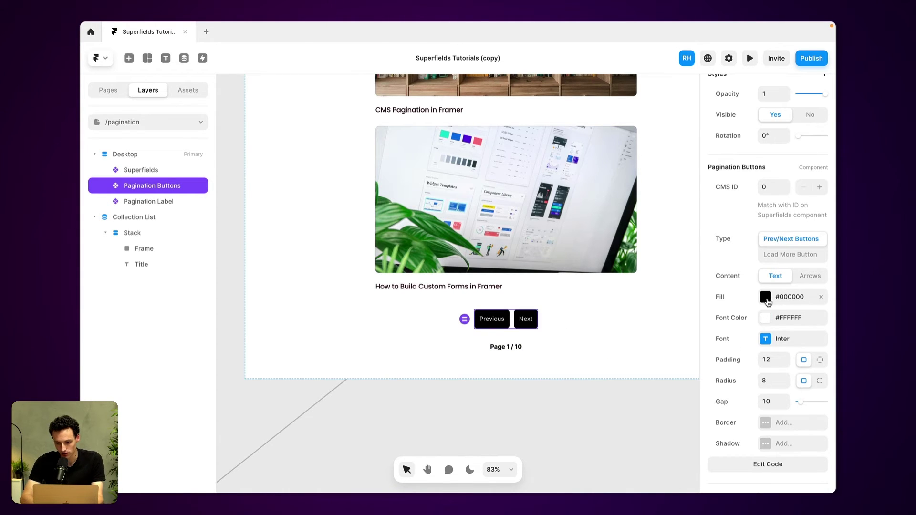
click(765, 298)
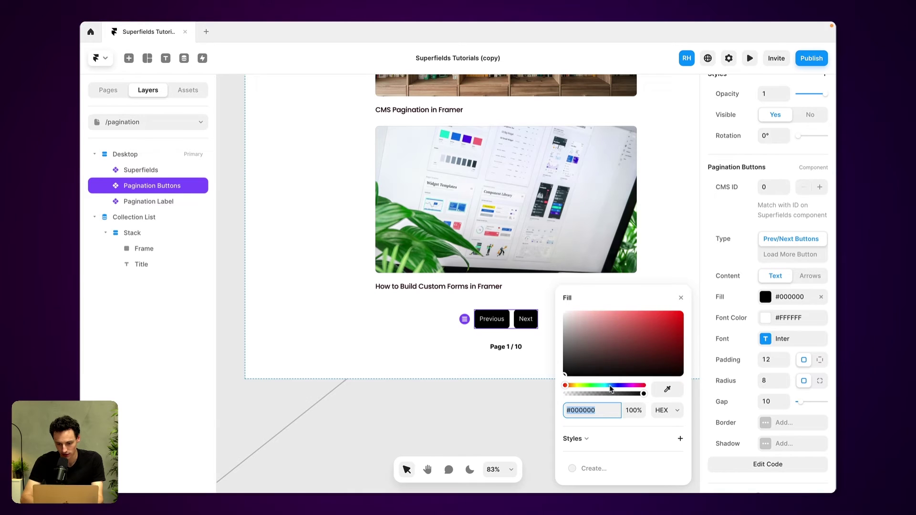
drag(611, 389, 629, 389)
drag(646, 333, 636, 313)
Make the button text Semibold and widen the buttons to a fixed 598 px width
click(783, 338)
click(646, 385)
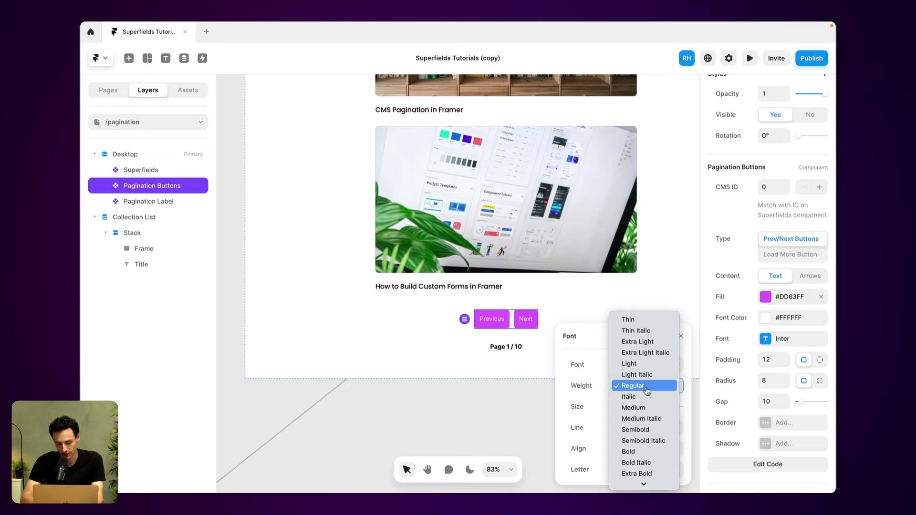
click(647, 430)
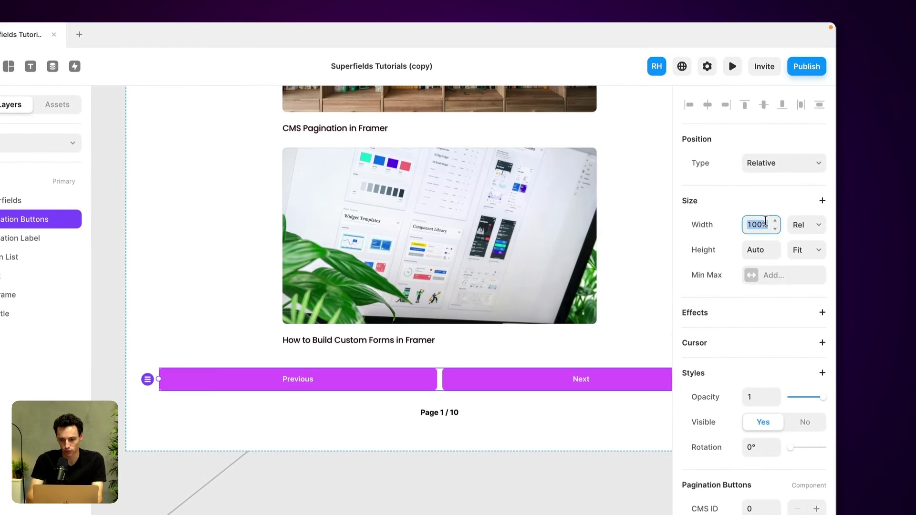
text(500px)
key(Return)
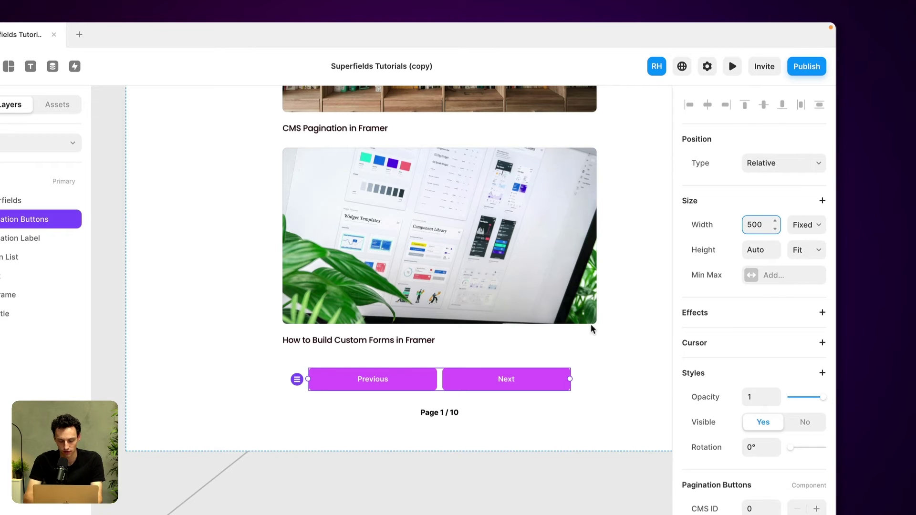
drag(569, 379, 597, 379)
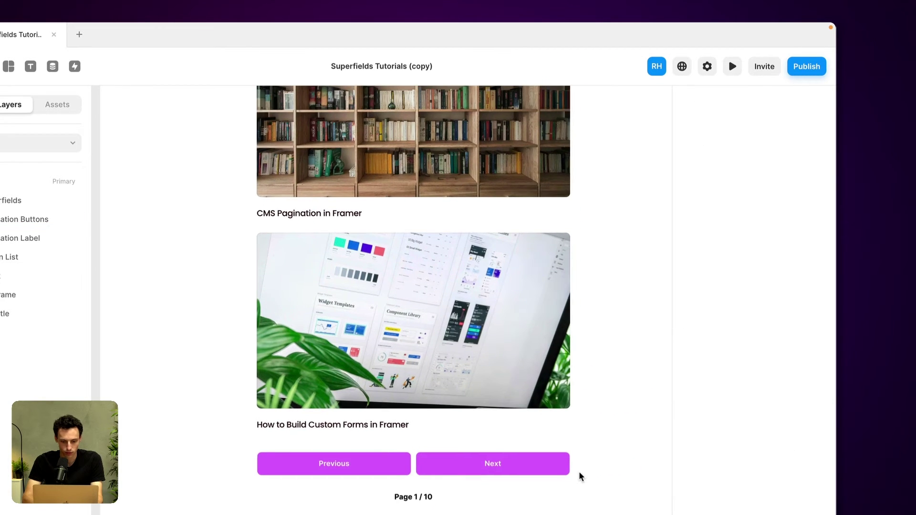
scroll(579, 471, down, 3)
scroll(579, 471, up, 3)
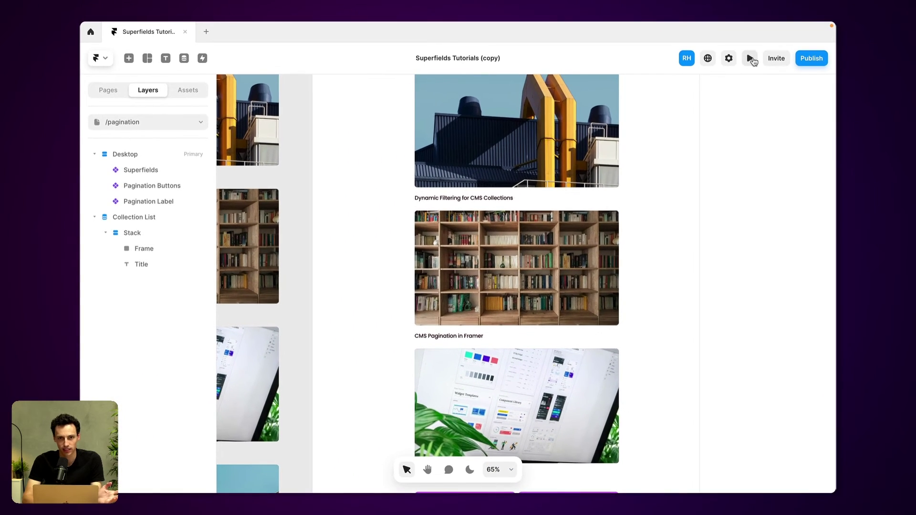
click(733, 66)
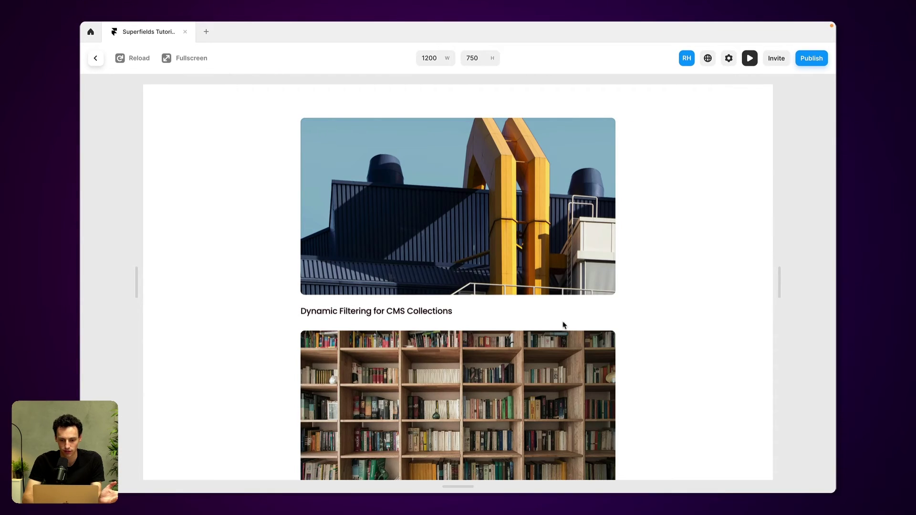
scroll(563, 325, down, 8)
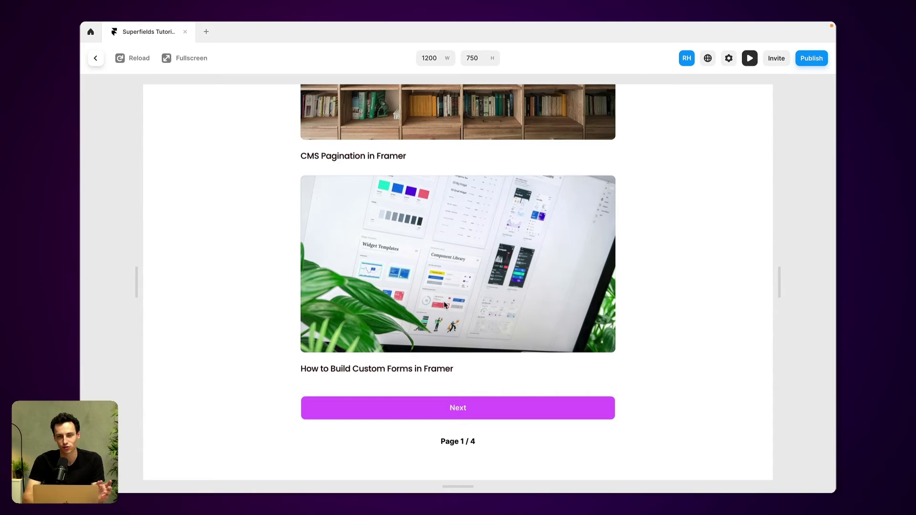
click(459, 412)
scroll(527, 288, up, 7)
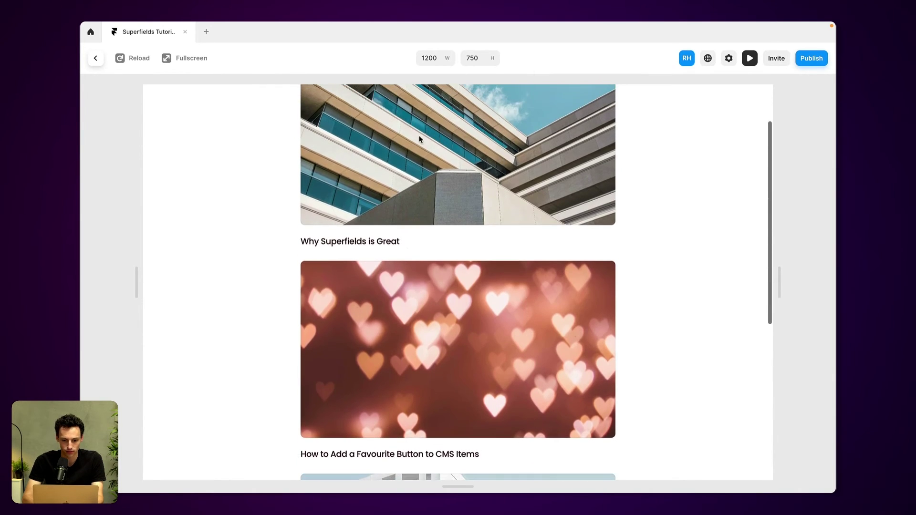
scroll(599, 328, down, 7)
click(526, 413)
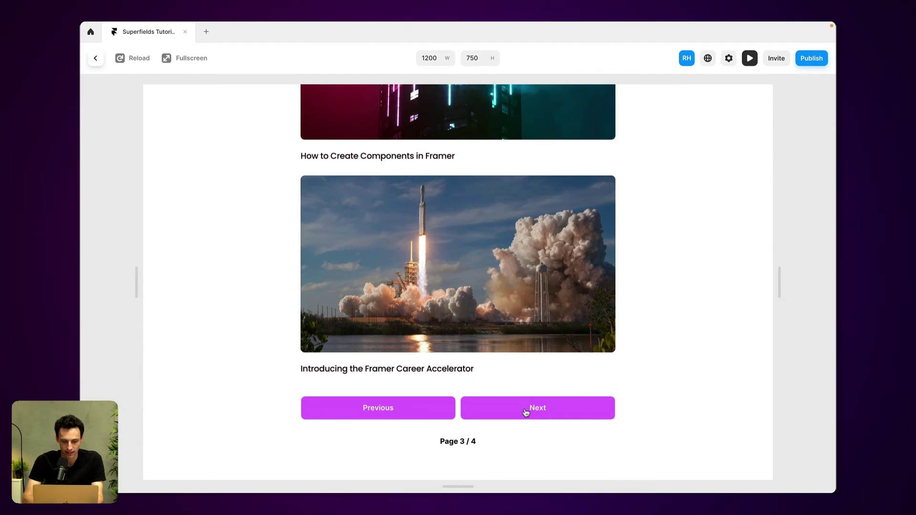
click(526, 412)
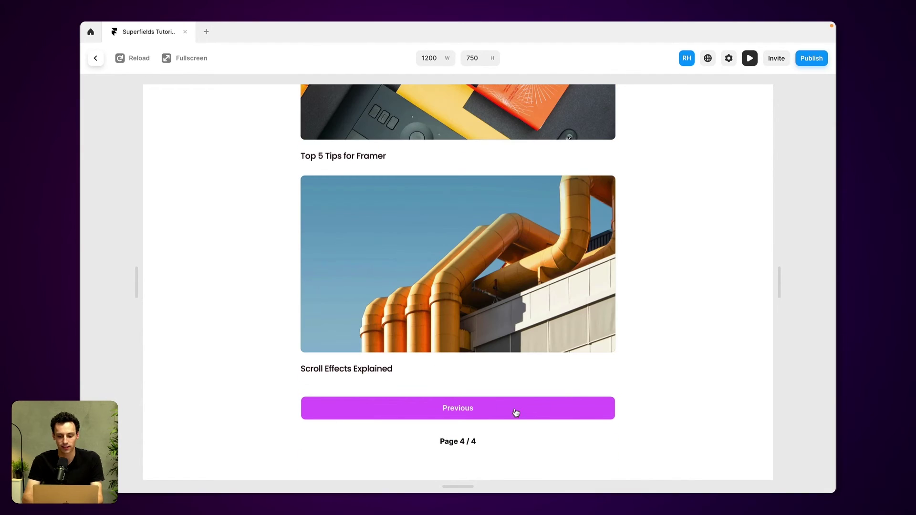
click(486, 411)
click(425, 411)
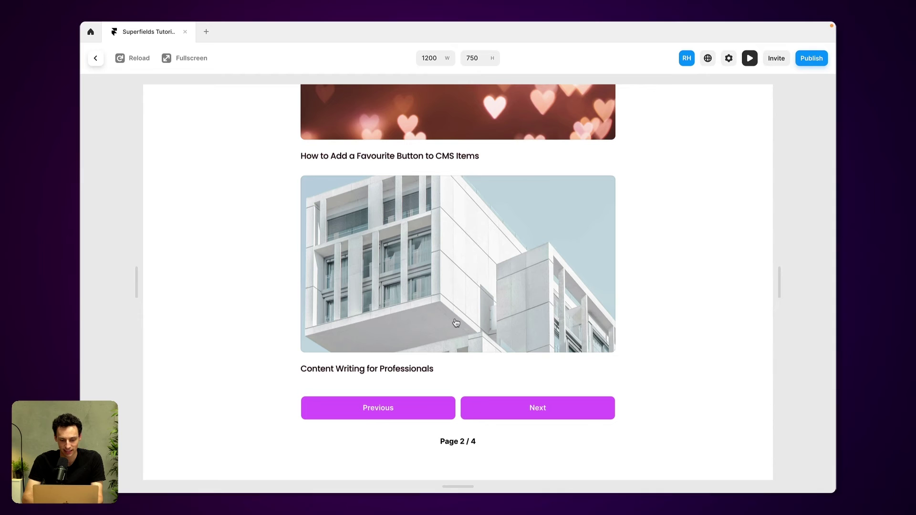
click(95, 58)
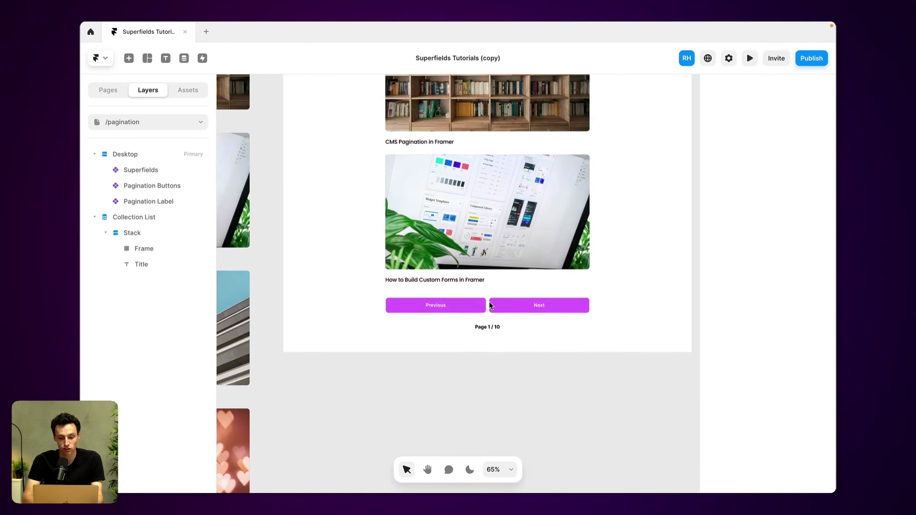
Change the Pagination Buttons type to a single Load More Button
click(484, 311)
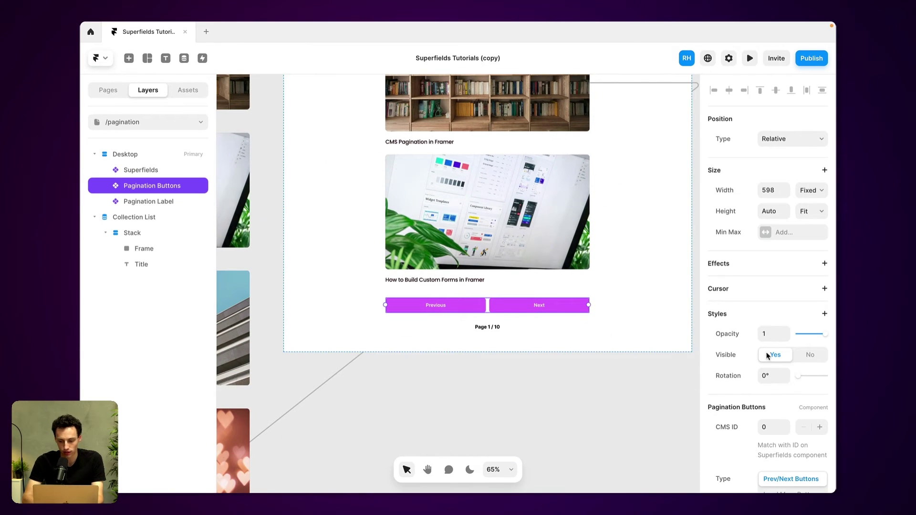
scroll(766, 362, down, 5)
click(801, 370)
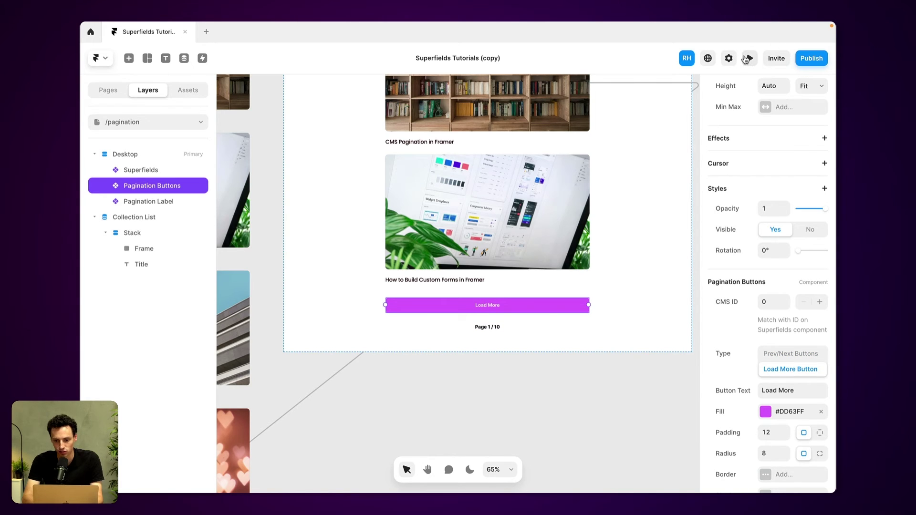
Preview the site and load more articles up to the final page, then close the preview
click(748, 58)
scroll(499, 242, down, 10)
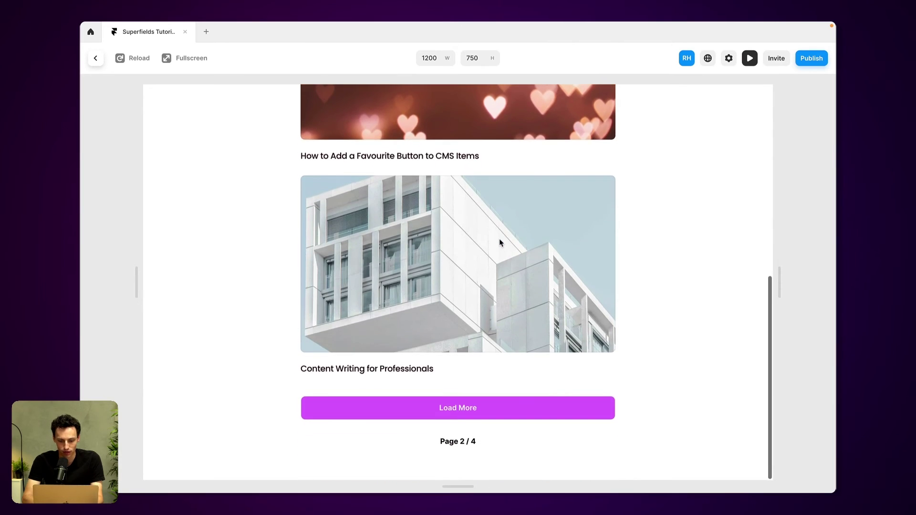
click(413, 402)
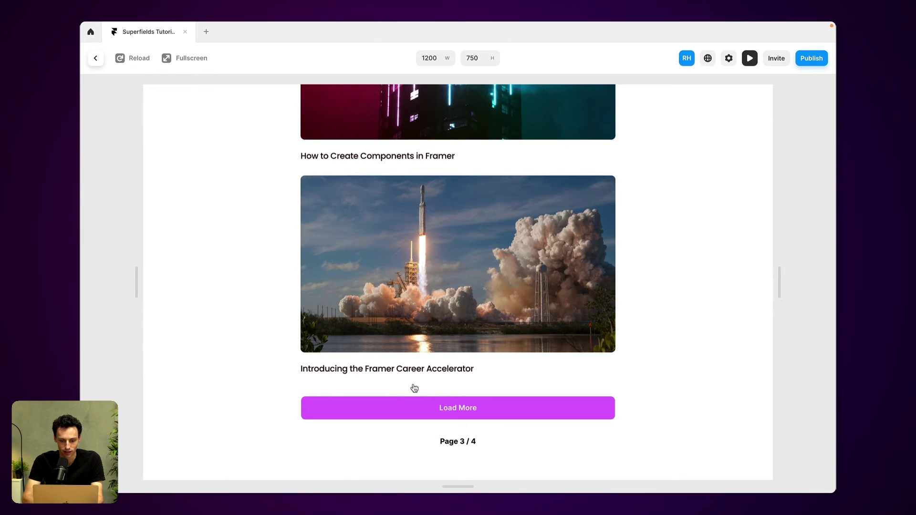
click(452, 412)
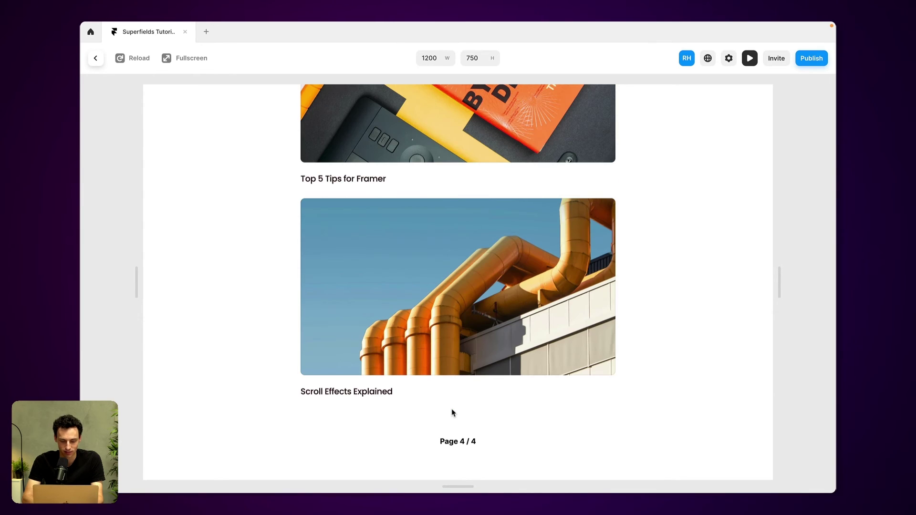
key(Escape)
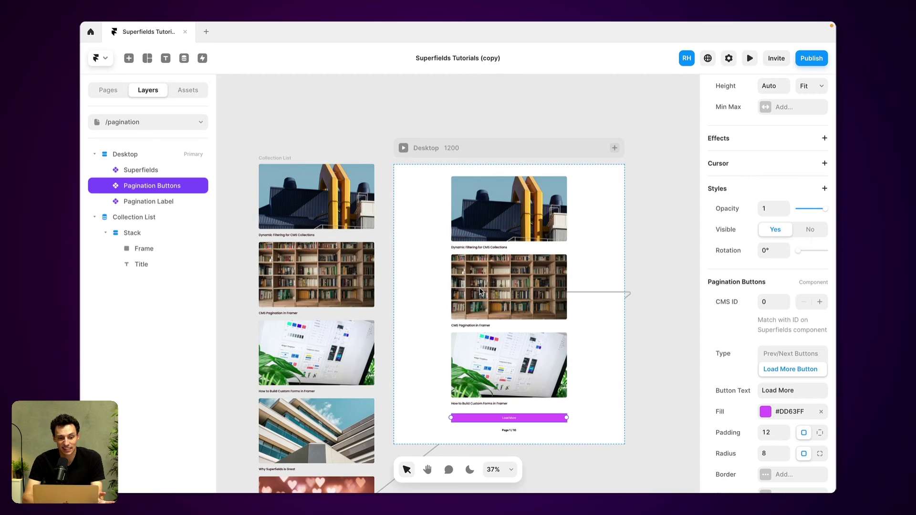
key(ctrl+Right)
Show the Superfields Powerups list: Pagination, Favouriting, Dynamic Filtering and Social Sharing
click(125, 72)
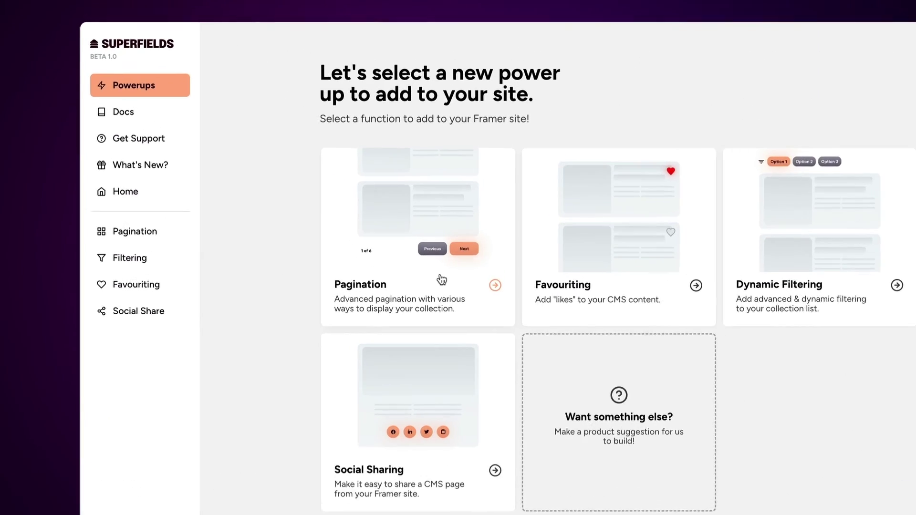
Open the Pagination power-up to reach the Previous & Next versus Load More choice
click(439, 280)
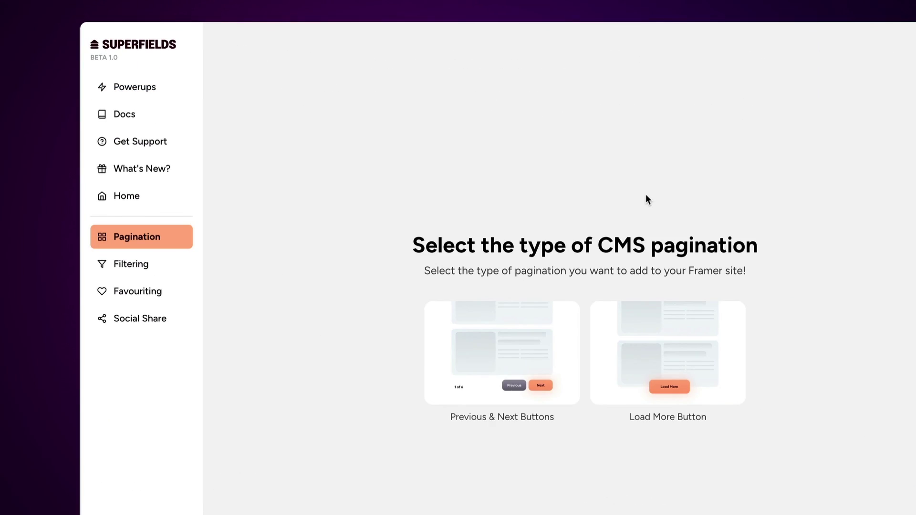